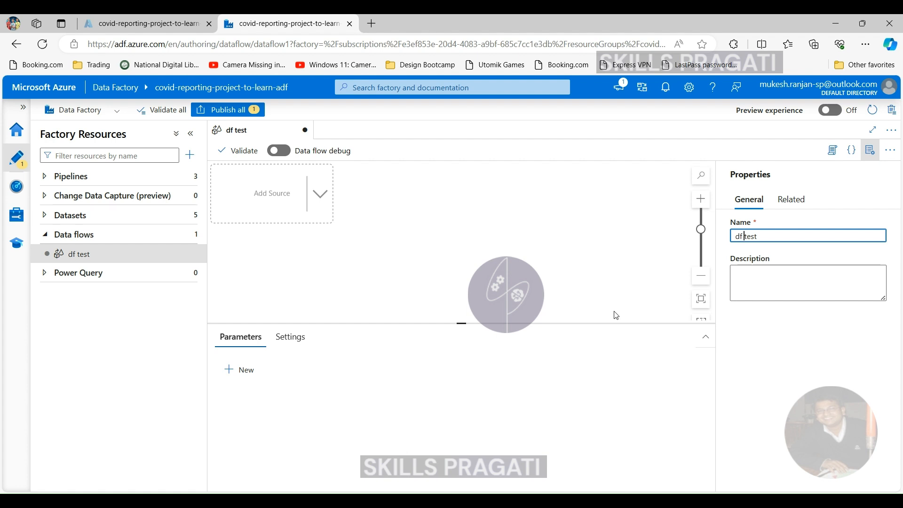
# Rename the data flow as df_test.
pyautogui.press('BackSpace')
pyautogui.write('_')
pyautogui.click(315, 256)
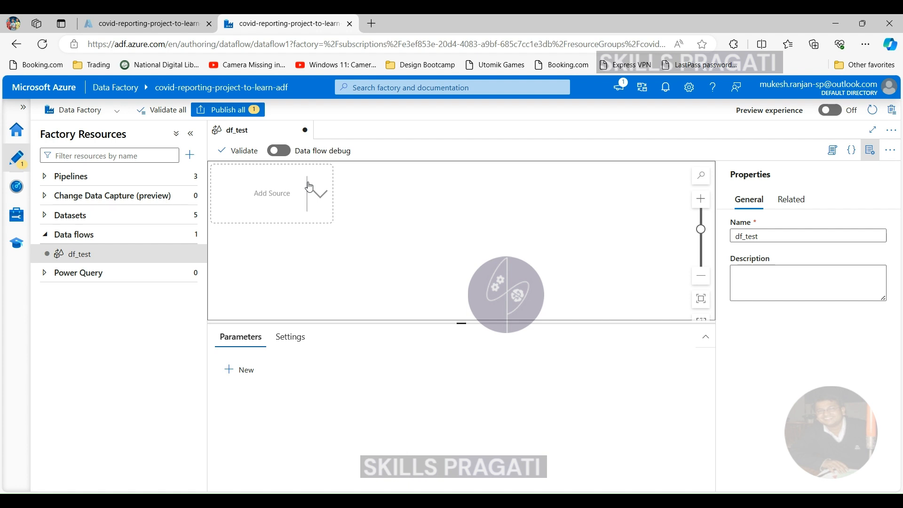
# Add a source to the data flow and assign it the ds_ecdc_file_list_dynamic dataset.
pyautogui.click(281, 203)
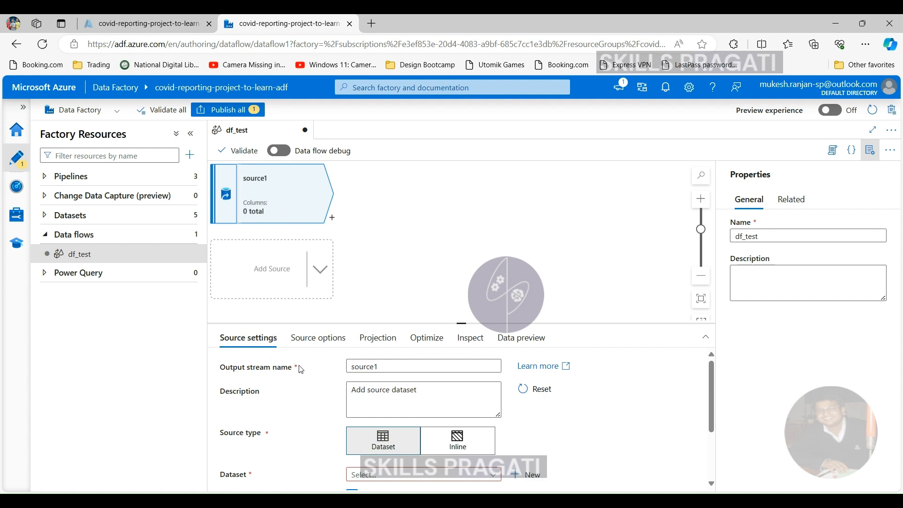
pyautogui.scroll(-2, 431, 383)
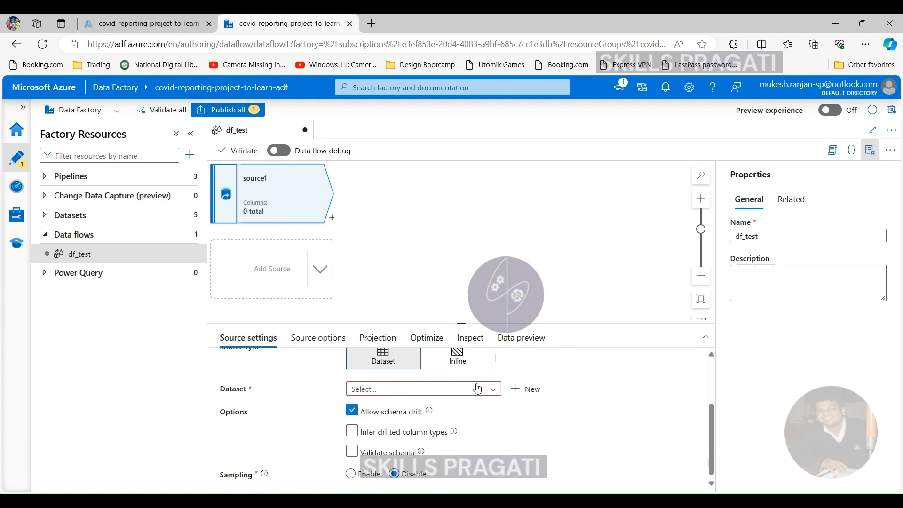
pyautogui.click(496, 394)
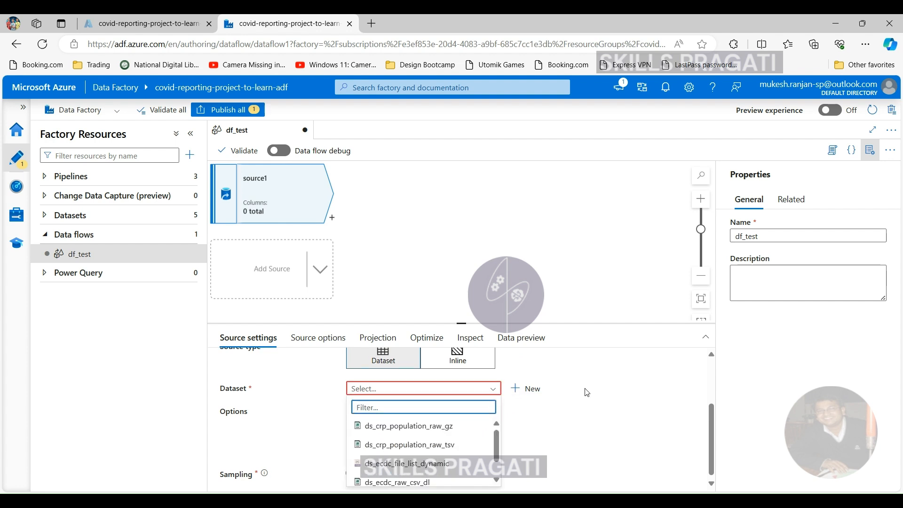
pyautogui.click(600, 398)
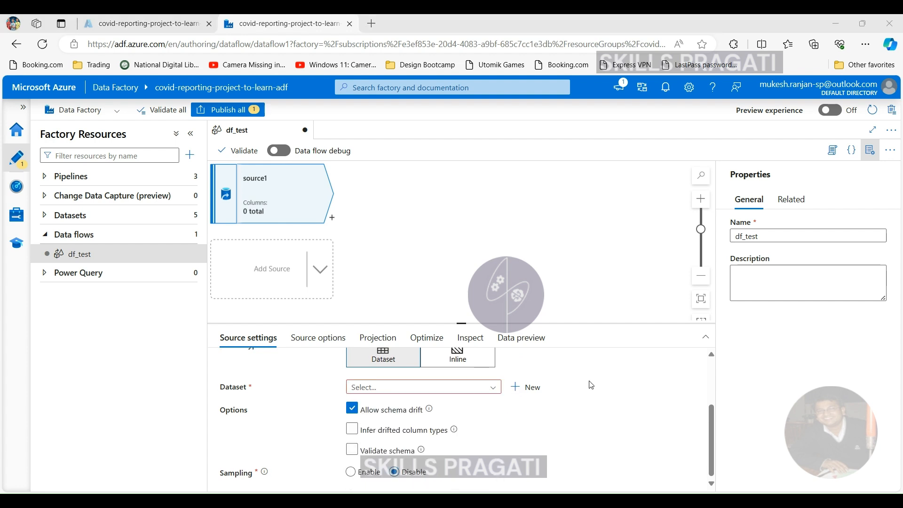
pyautogui.click(432, 388)
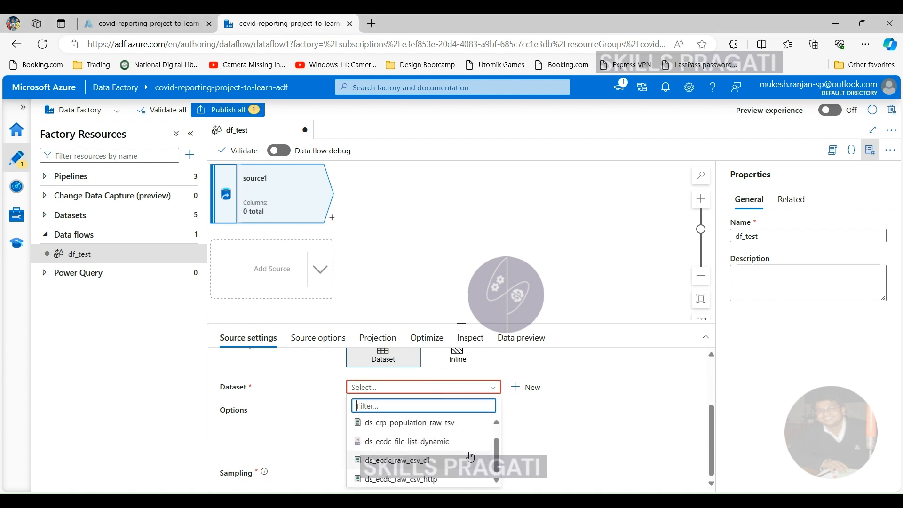
pyautogui.scroll(3, 471, 457)
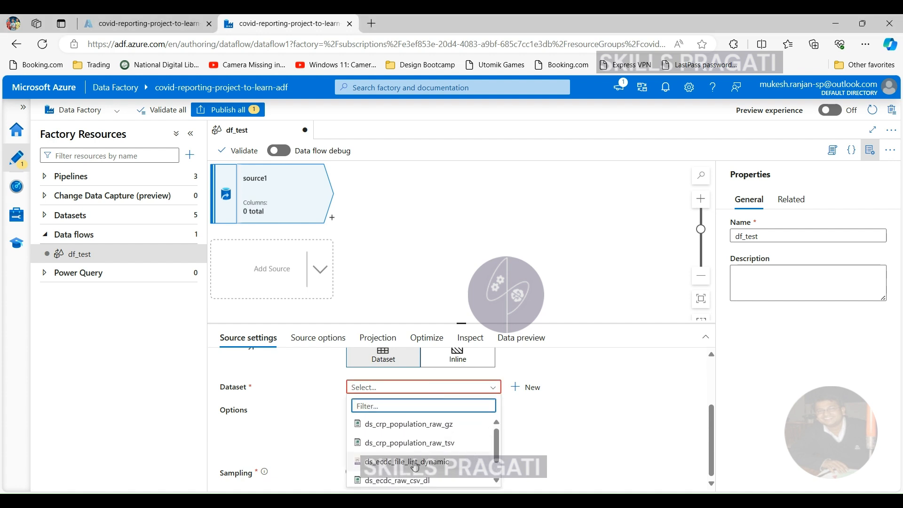
pyautogui.click(415, 465)
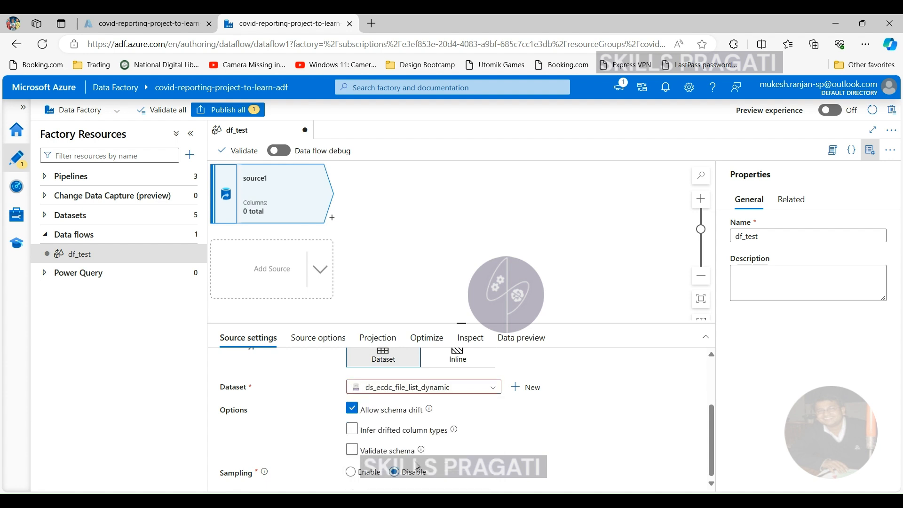
pyautogui.click(448, 435)
pyautogui.click(448, 434)
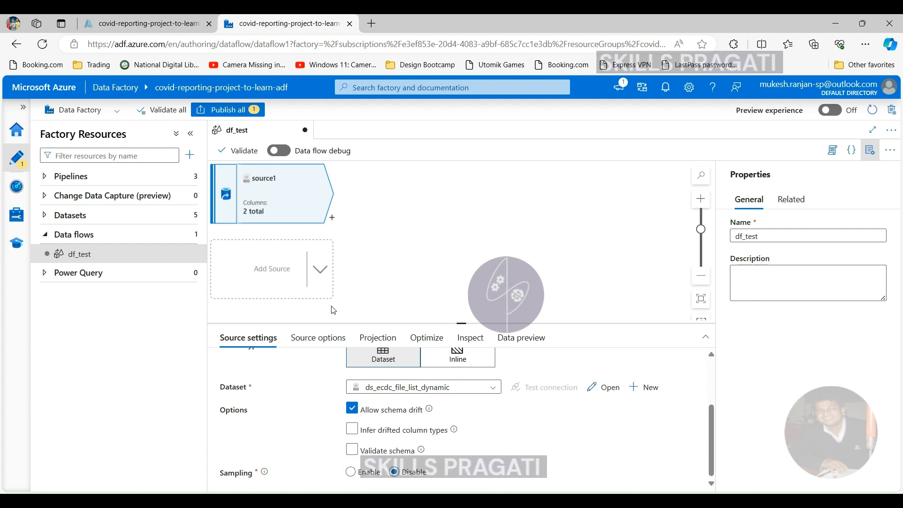
# Examine the source's file options, its projection schema and its column inspection list.
pyautogui.click(316, 346)
pyautogui.scroll(-2, 282, 386)
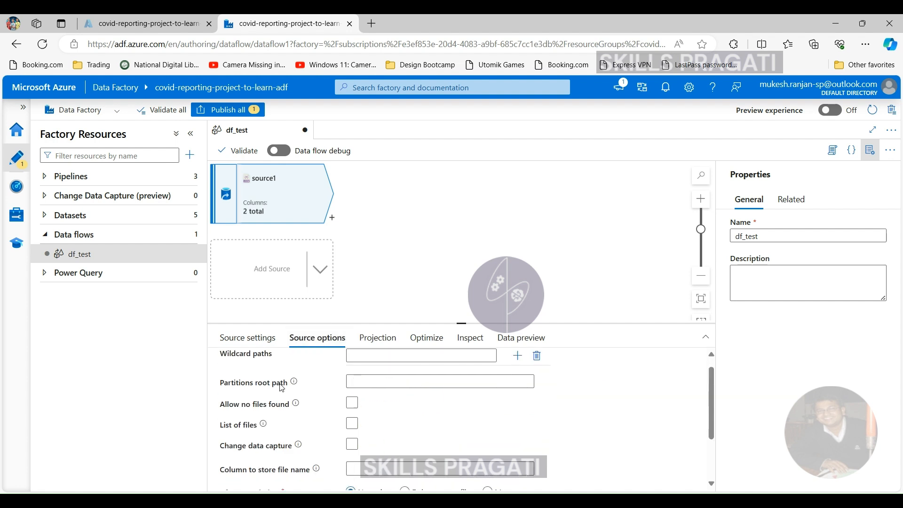
pyautogui.scroll(1, 282, 387)
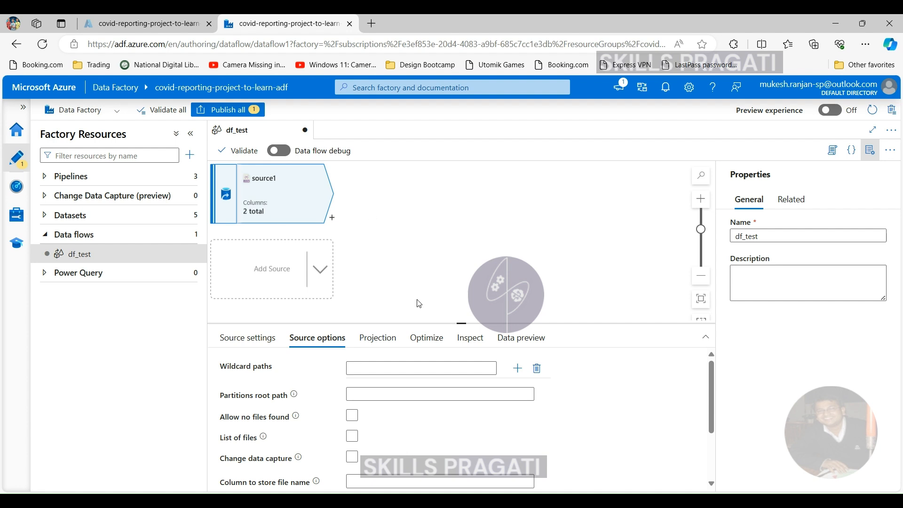
pyautogui.click(378, 338)
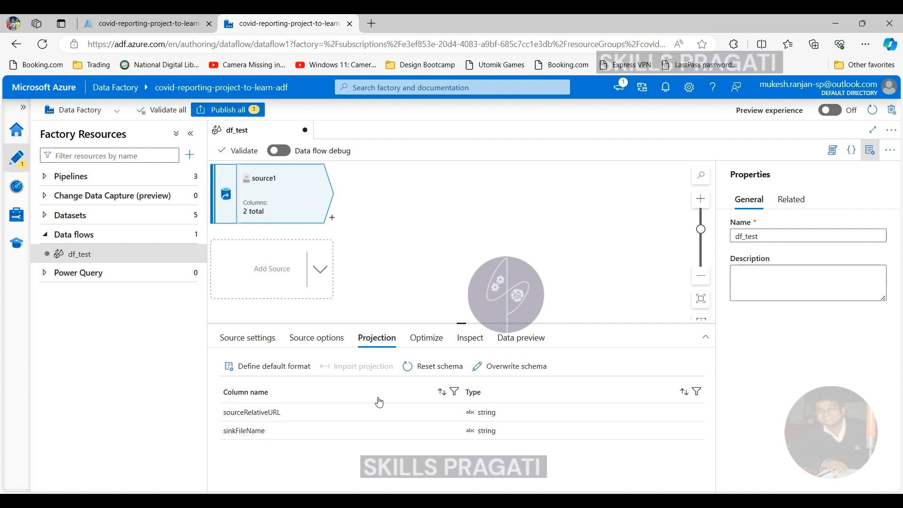
pyautogui.click(470, 338)
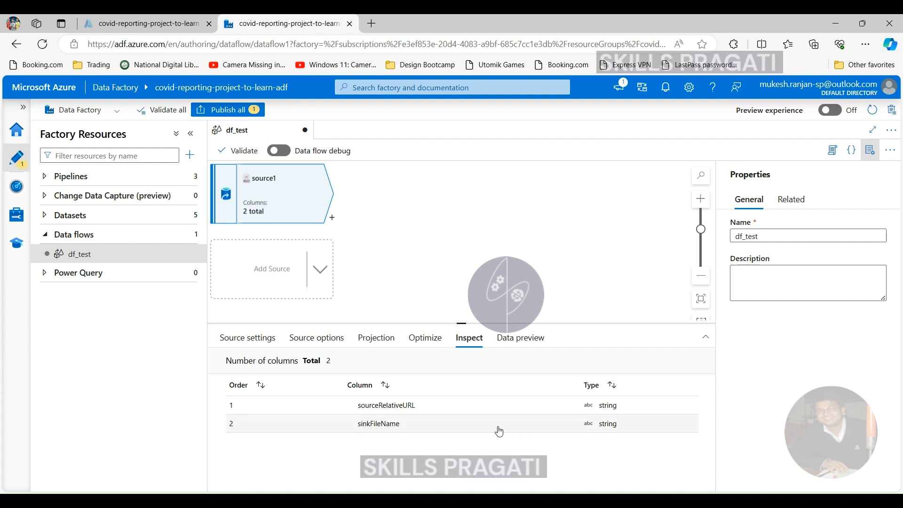
# Change the source's partition option to Set partitioning, and open the source's data preview.
pyautogui.click(418, 344)
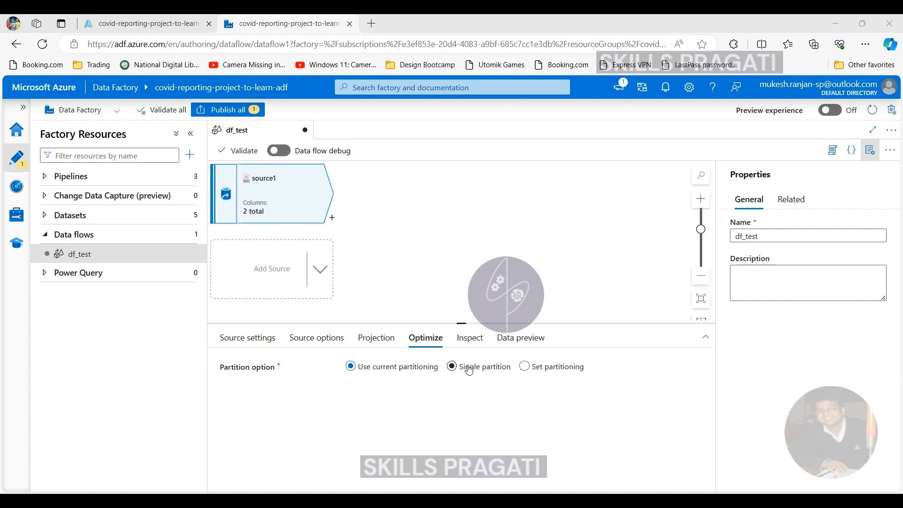
pyautogui.click(525, 368)
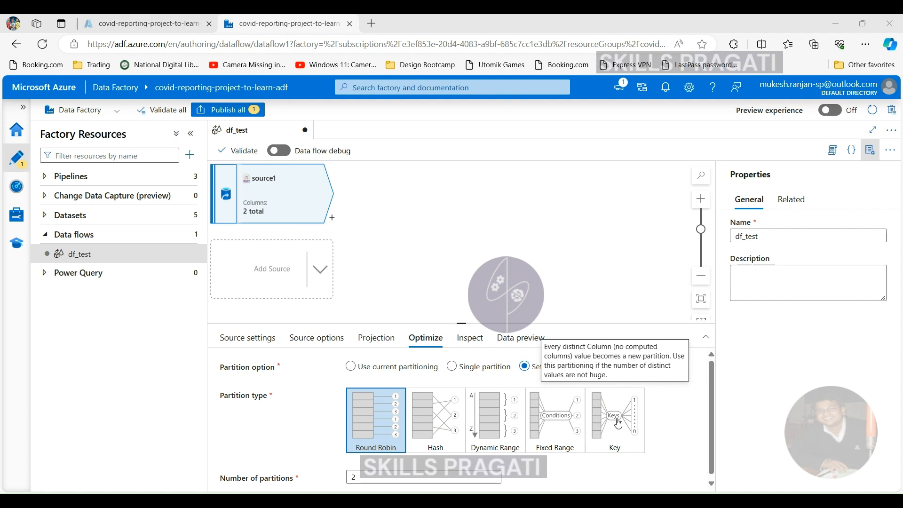
pyautogui.click(520, 337)
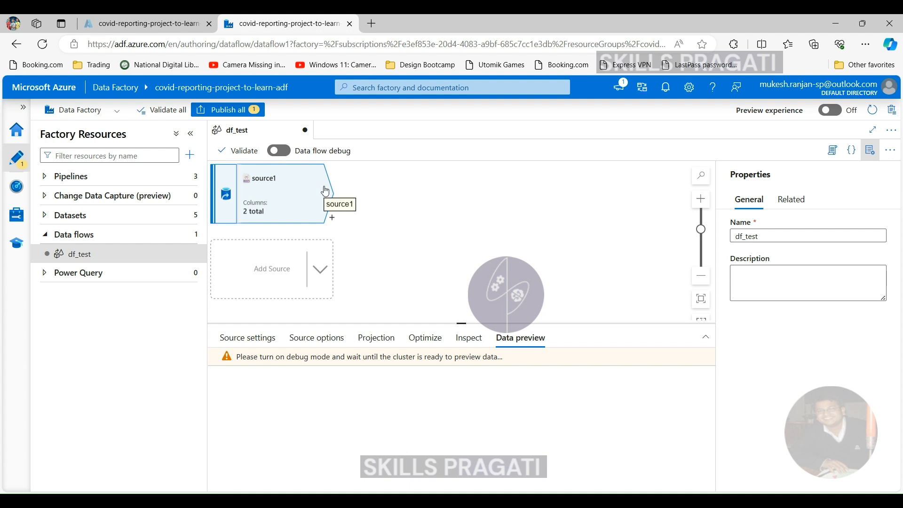
# Review the transformations that can follow source1, from multiple inputs/outputs and schema modifiers to formatters, row modifiers and the sink.
pyautogui.click(334, 220)
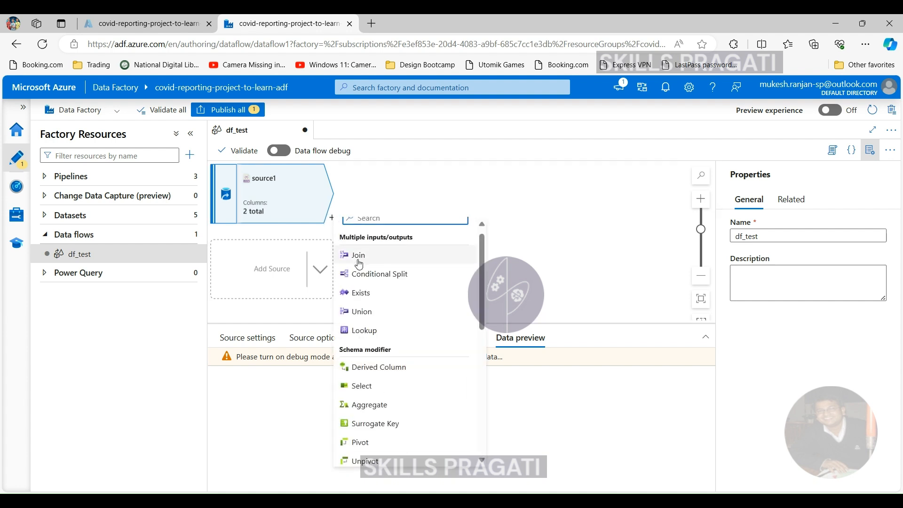
pyautogui.scroll(-1, 360, 268)
pyautogui.scroll(-6, 361, 274)
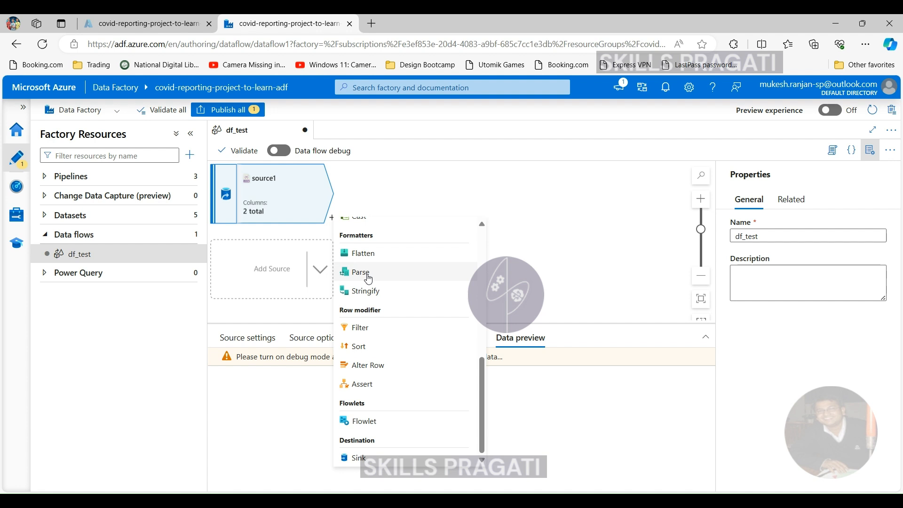
pyautogui.scroll(6, 370, 278)
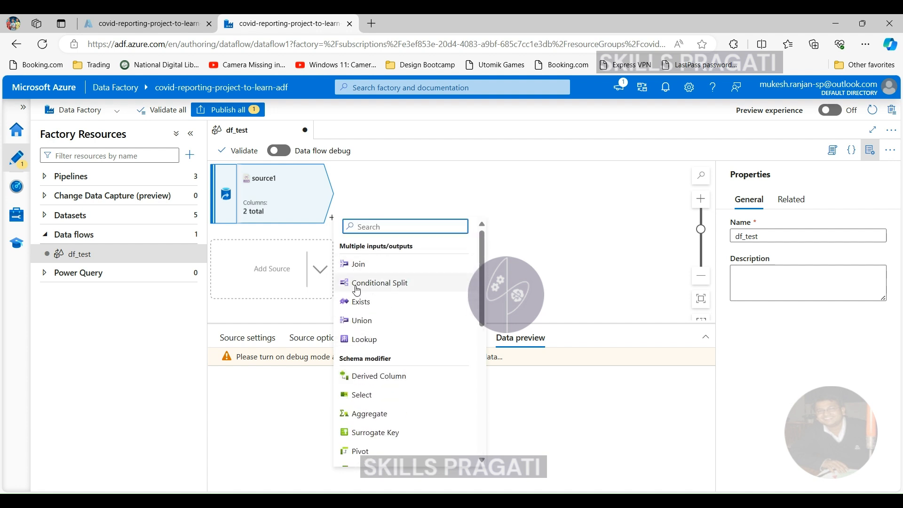
pyautogui.scroll(-1, 362, 357)
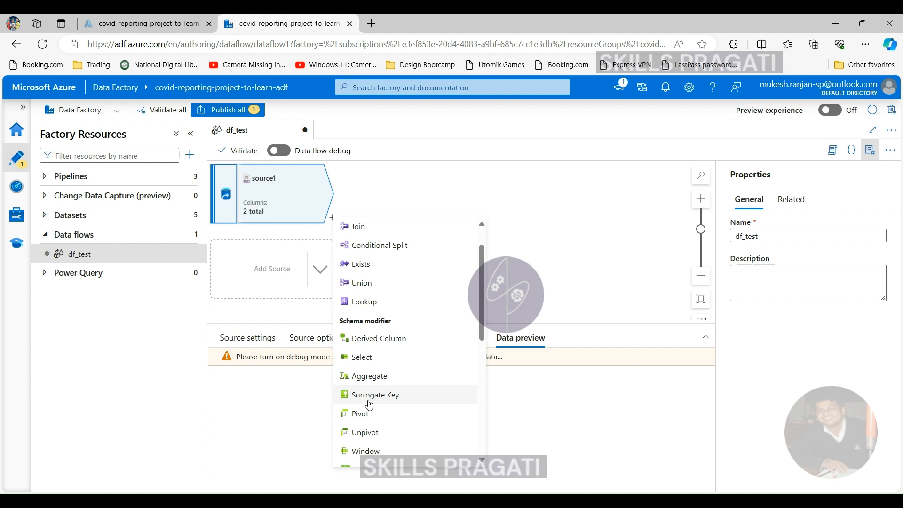
pyautogui.scroll(-2, 370, 406)
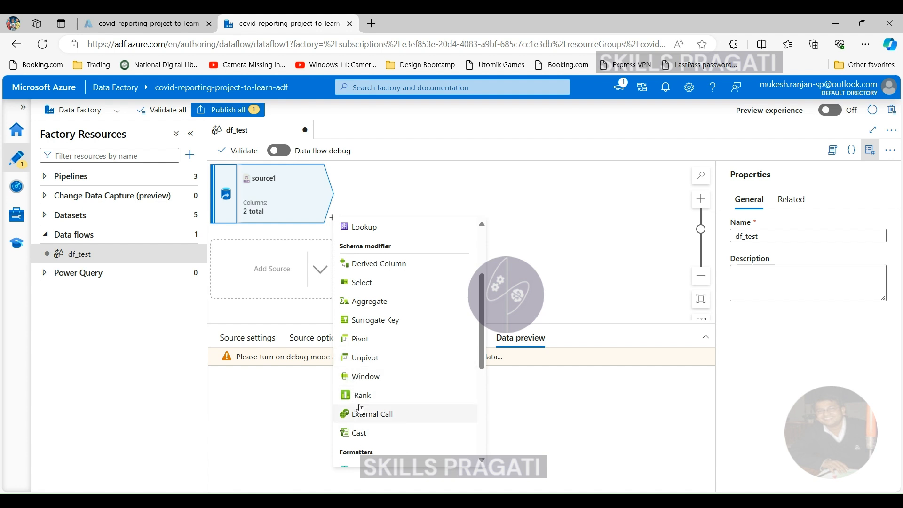
pyautogui.scroll(-1, 359, 375)
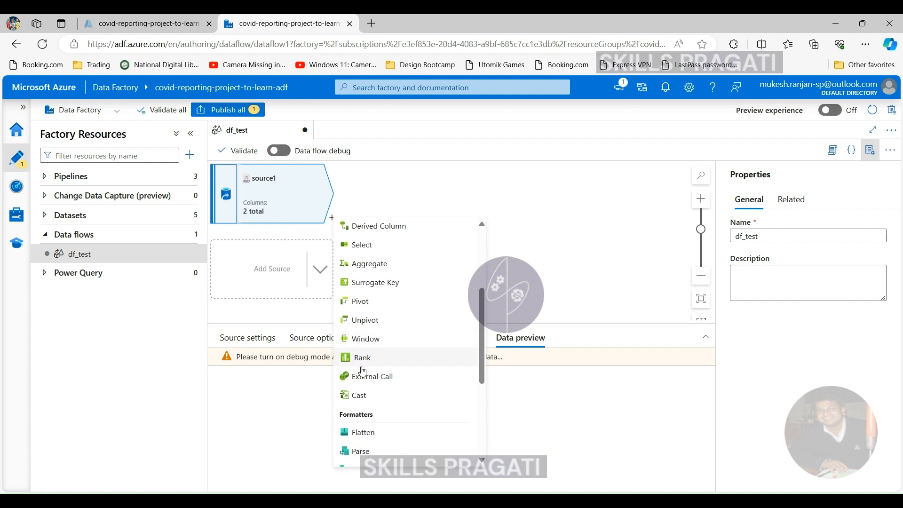
pyautogui.scroll(-2, 369, 367)
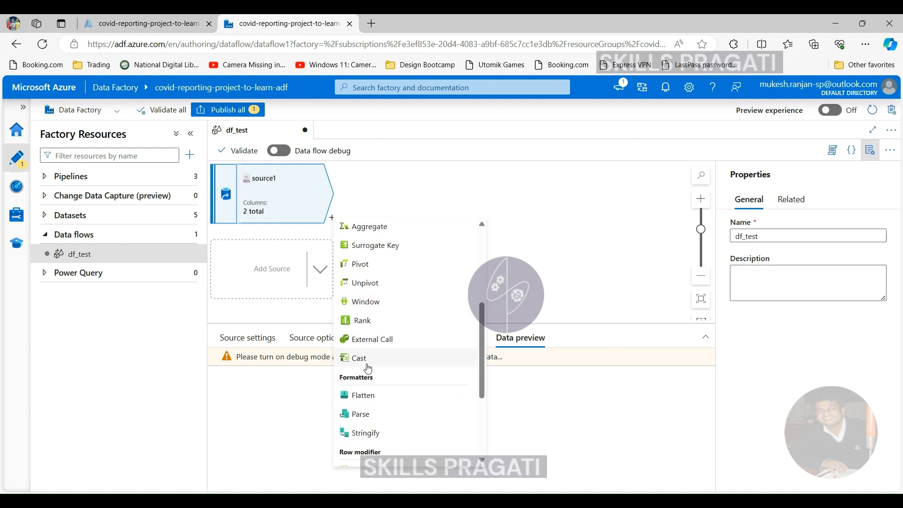
pyautogui.scroll(-3, 368, 363)
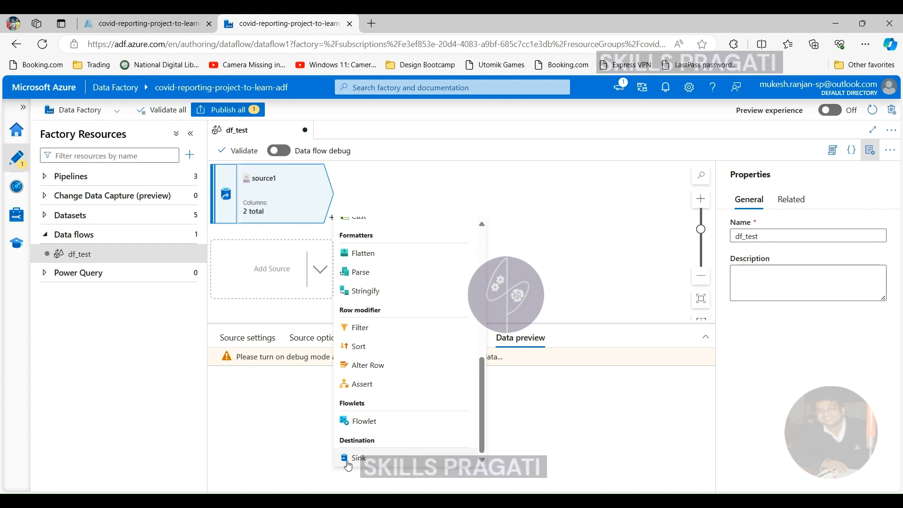
pyautogui.scroll(5, 368, 383)
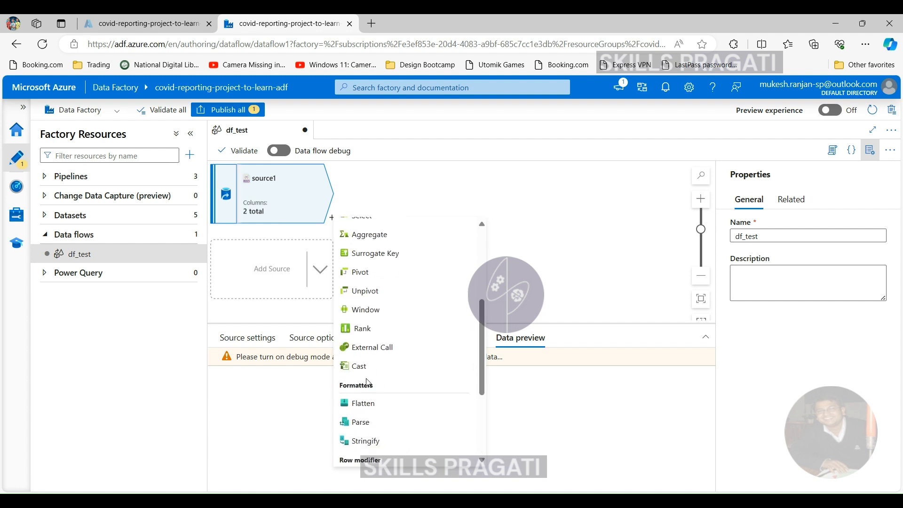
pyautogui.scroll(5, 368, 383)
pyautogui.click(437, 179)
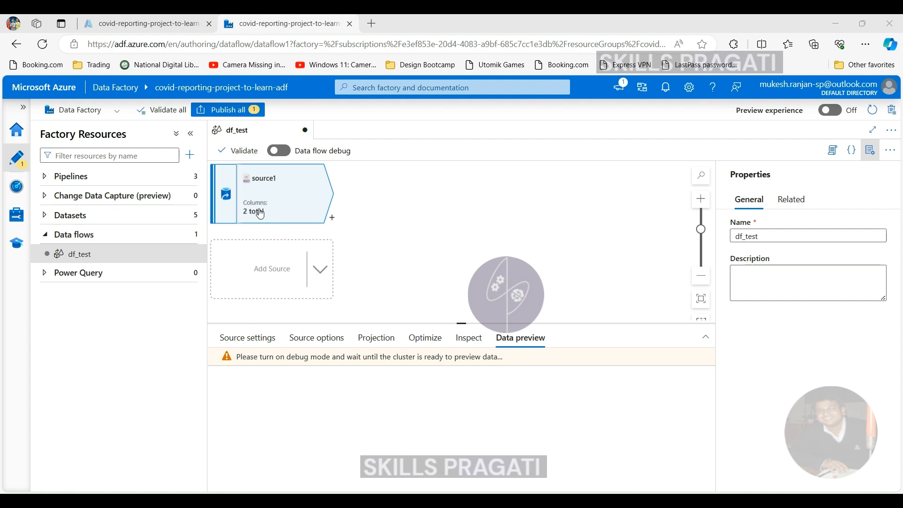
# Create a new pipeline and place a Data flow activity on its canvas.
pyautogui.click(187, 178)
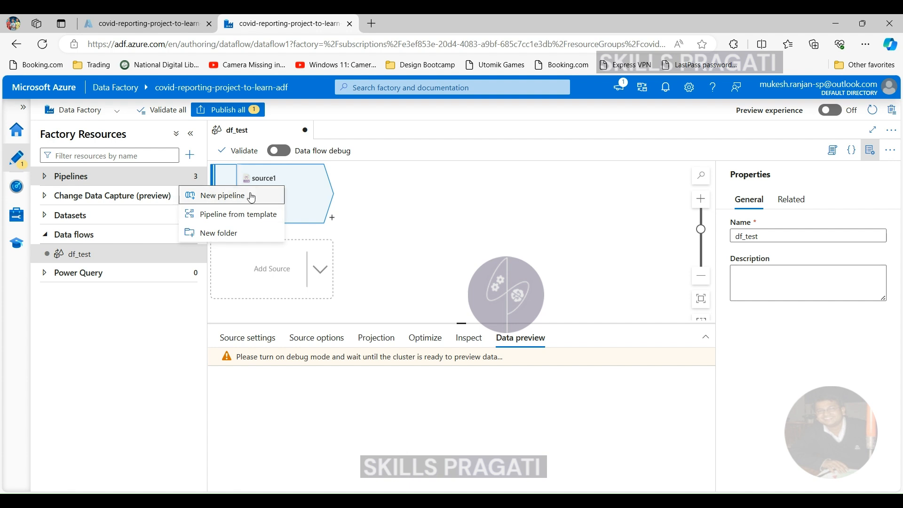
pyautogui.click(237, 195)
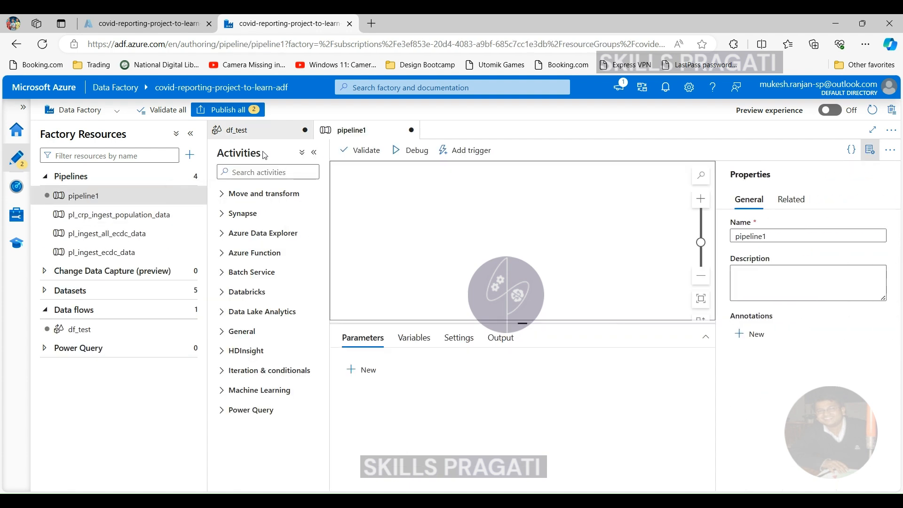
pyautogui.click(246, 169)
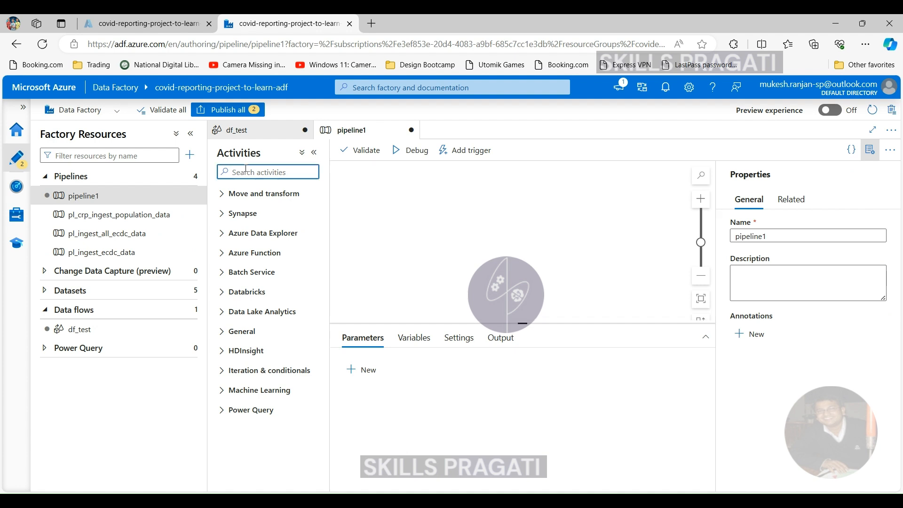
pyautogui.write('data')
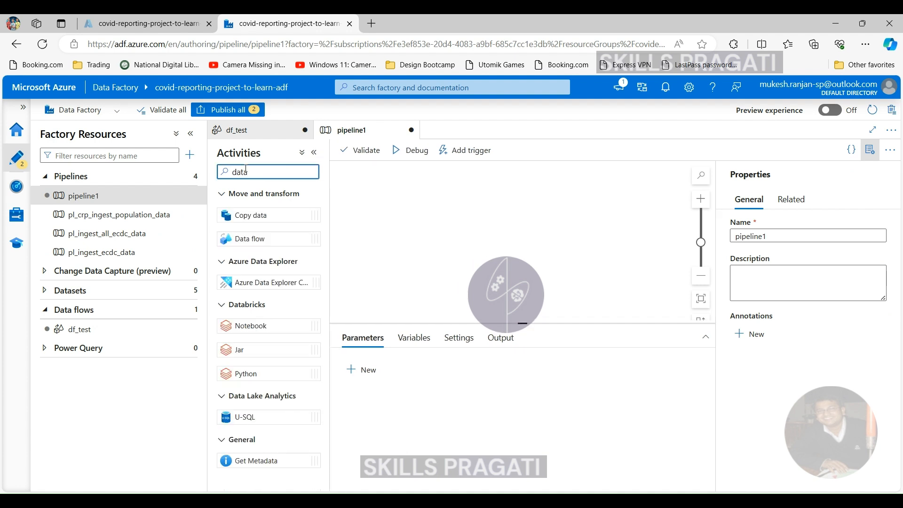
pyautogui.moveTo(249, 236); pyautogui.dragTo(426, 218)
pyautogui.moveTo(386, 179); pyautogui.dragTo(386, 179)
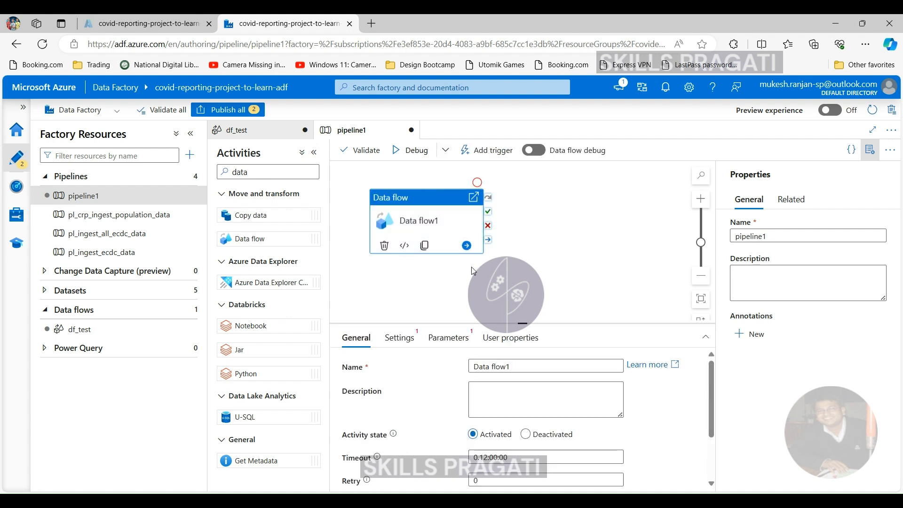
# Set the Data flow activity to run the df_test data flow.
pyautogui.click(399, 337)
pyautogui.scroll(-1, 387, 368)
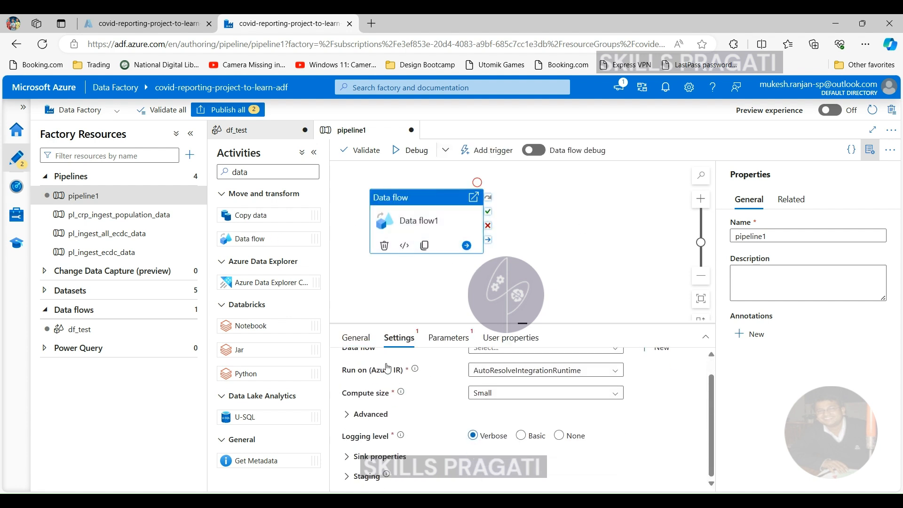
pyautogui.scroll(1, 386, 368)
pyautogui.click(491, 369)
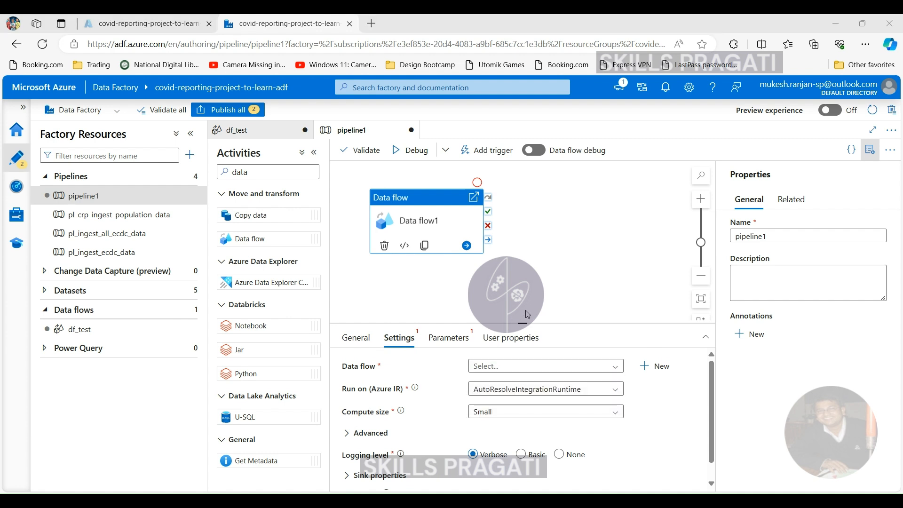
pyautogui.click(489, 369)
pyautogui.click(486, 405)
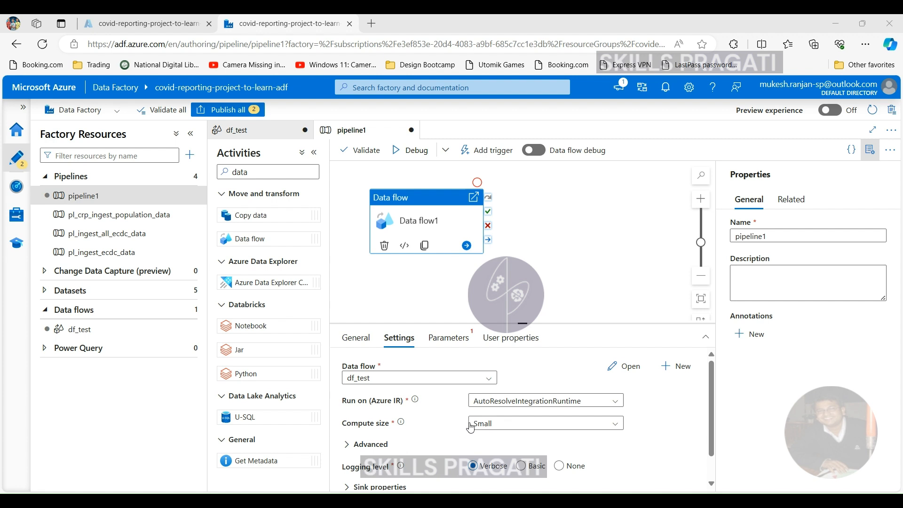
# Examine the Data flow activity's compute size choices, remaining run settings and data flow parameters.
pyautogui.scroll(-1, 484, 438)
pyautogui.click(528, 403)
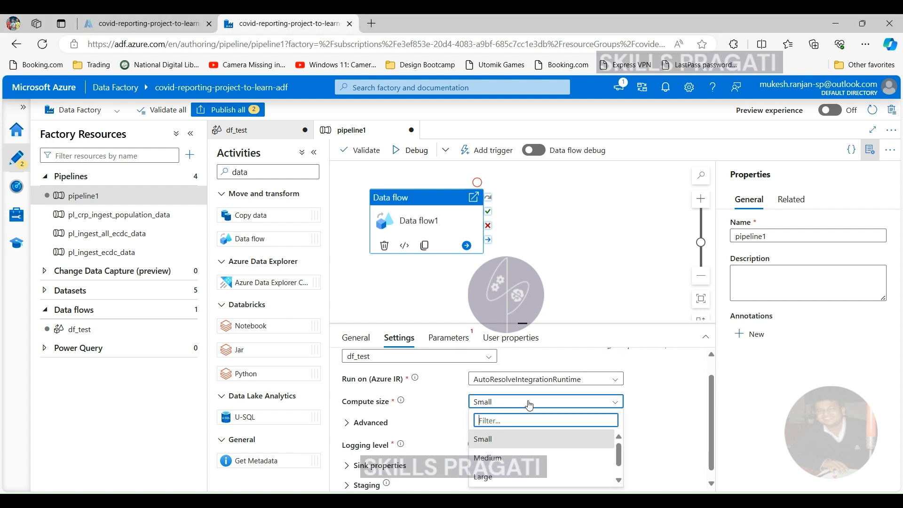
pyautogui.click(668, 420)
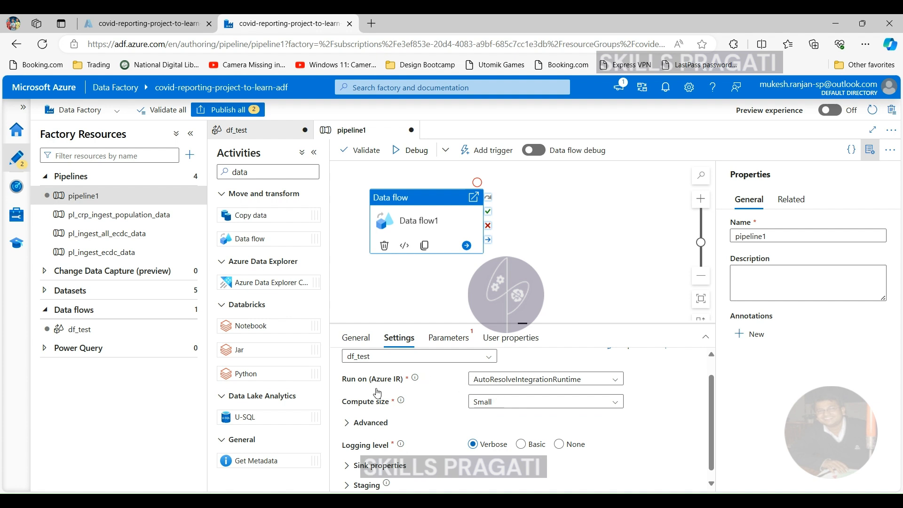
pyautogui.scroll(-1, 377, 397)
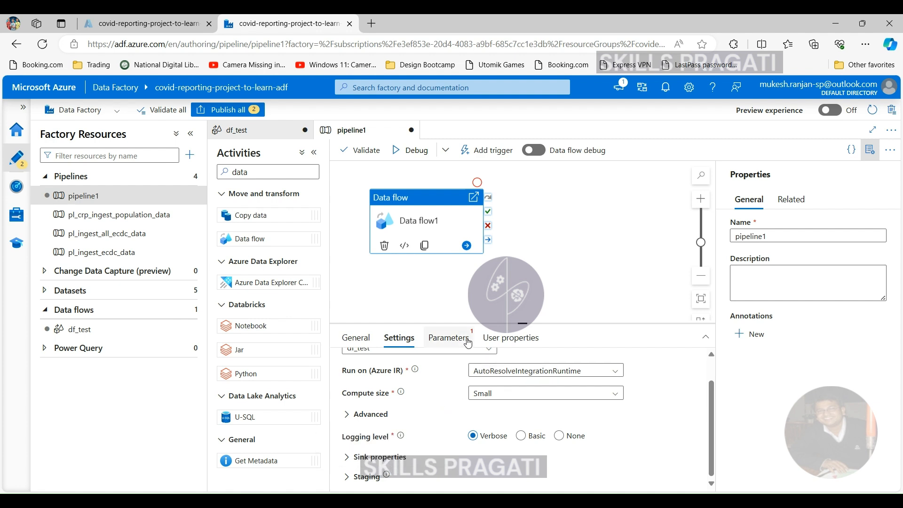
pyautogui.click(449, 338)
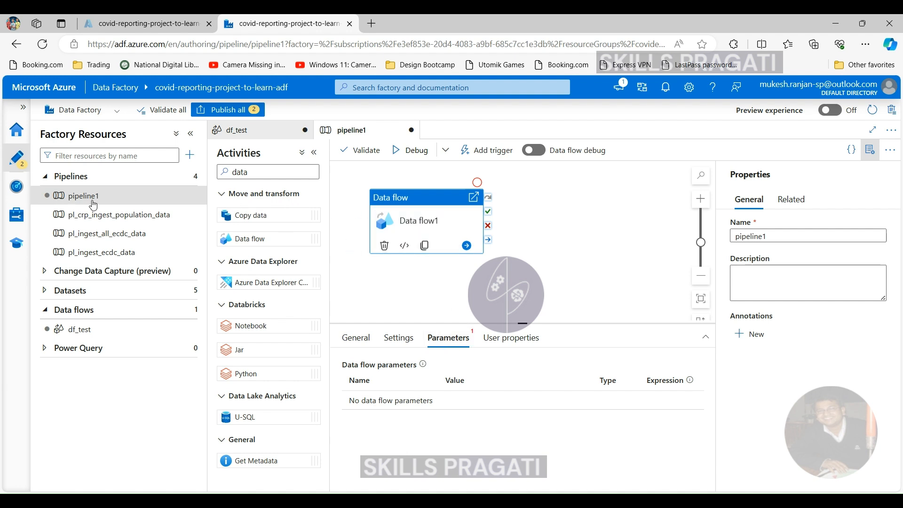
# Open the monitoring view of the factory's triggered pipeline runs.
pyautogui.click(17, 186)
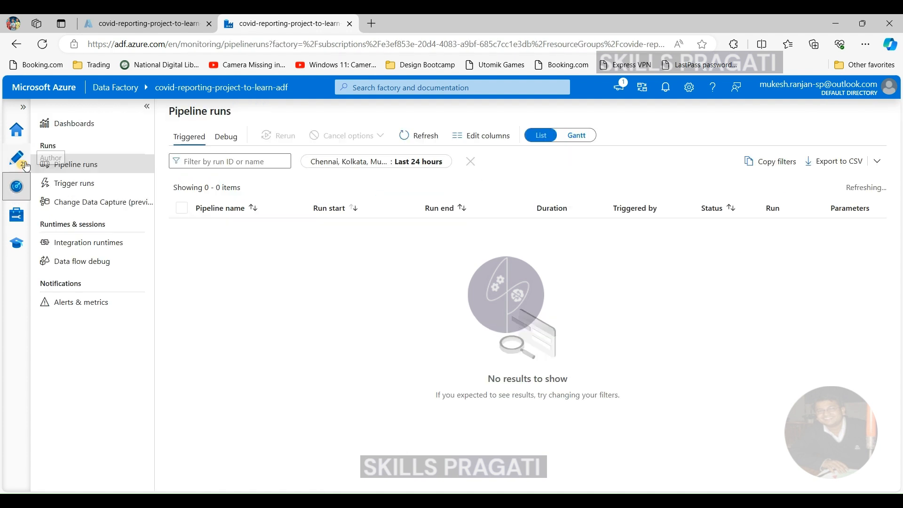